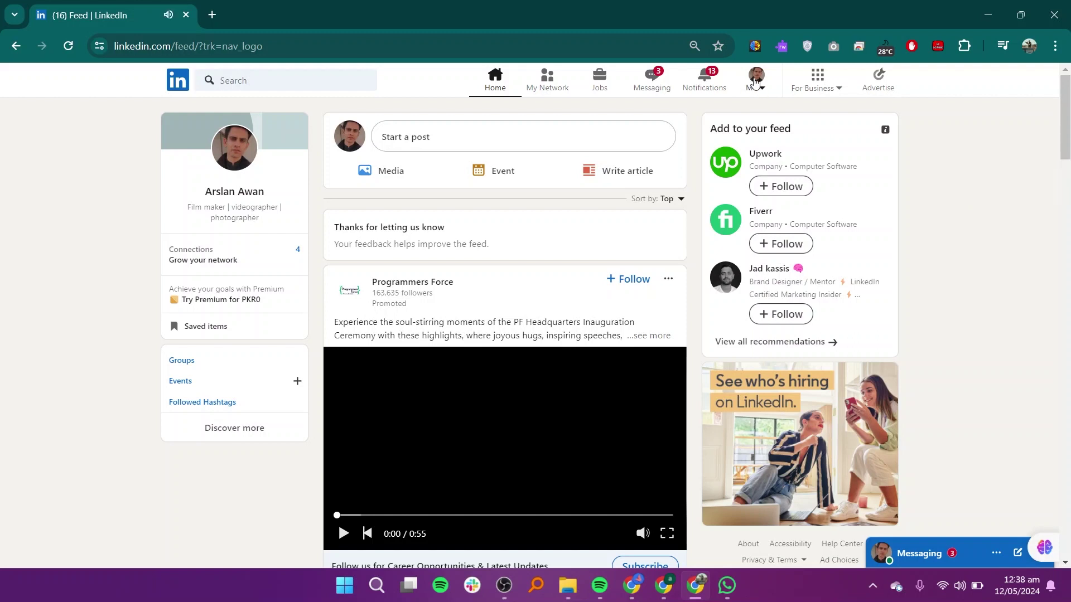
Step: Go from Settings & Privacy's Visibility section to the public profile editor
click(755, 82)
click(674, 213)
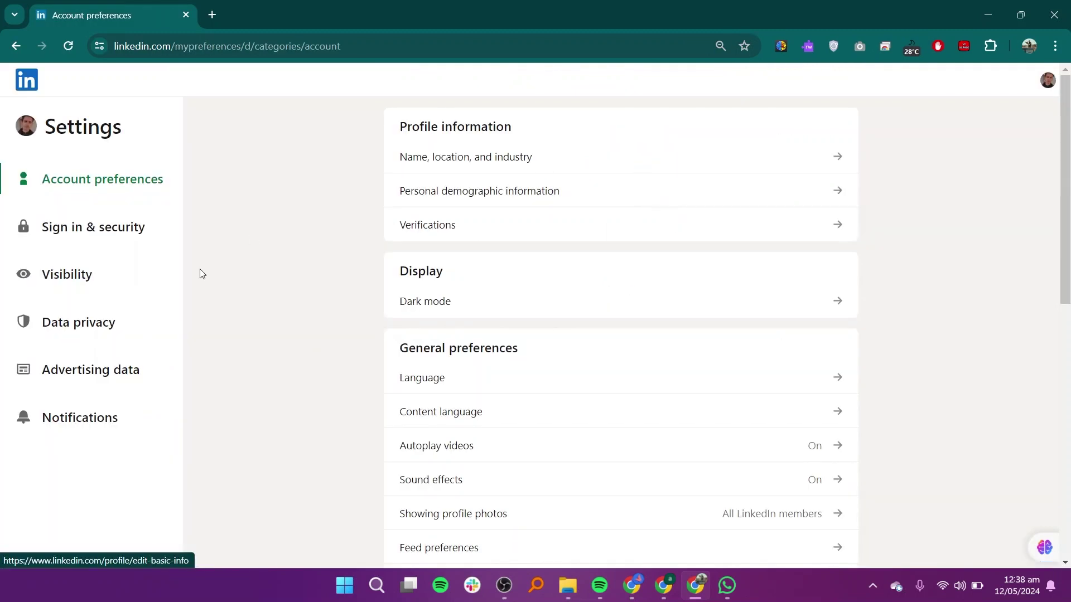
click(67, 275)
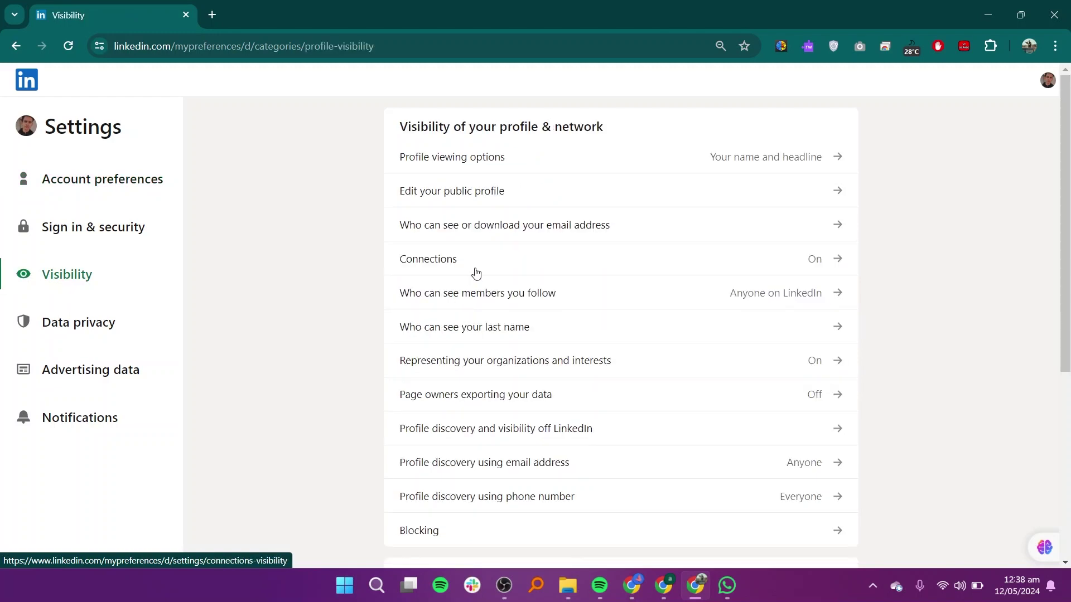
click(475, 194)
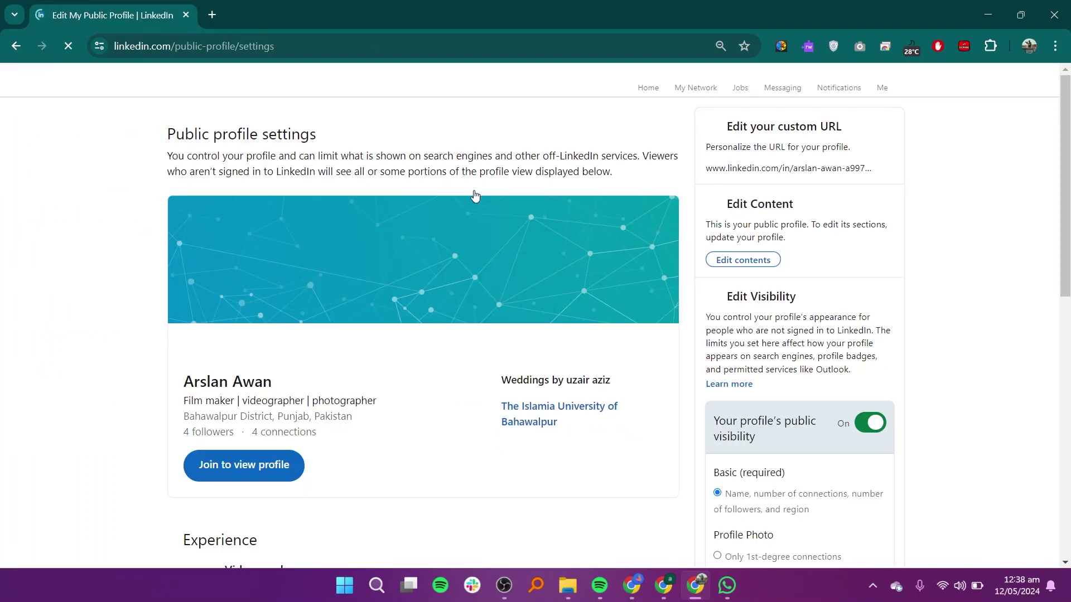
drag(1065, 168, 1067, 266)
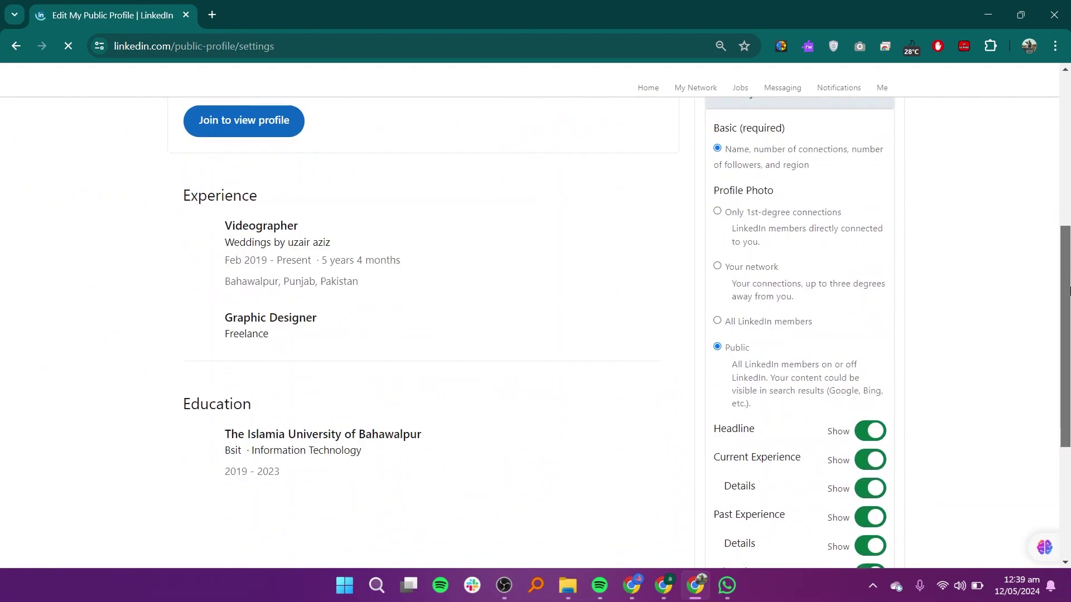
drag(1066, 266, 1066, 377)
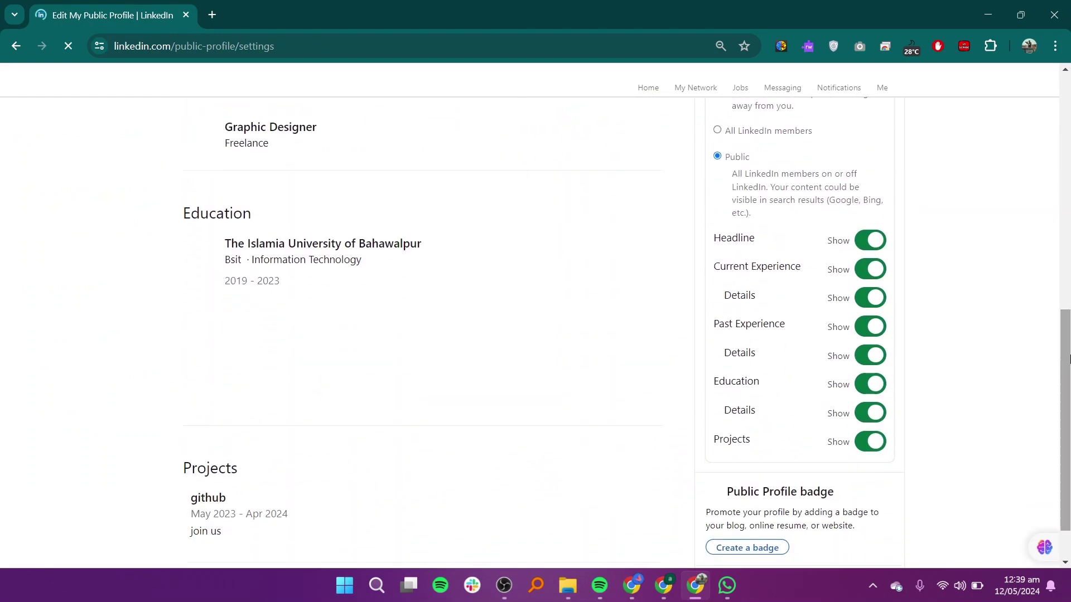
Step: Switch the Current and Past Experience visibility toggles to Hide
click(870, 298)
click(870, 269)
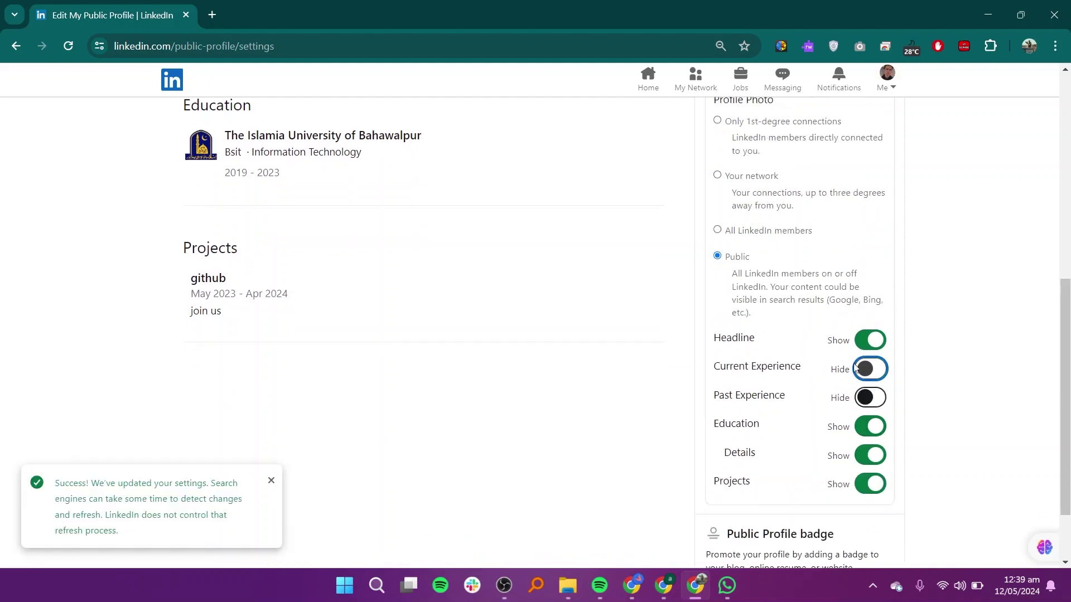
scroll(843, 426, up, 8)
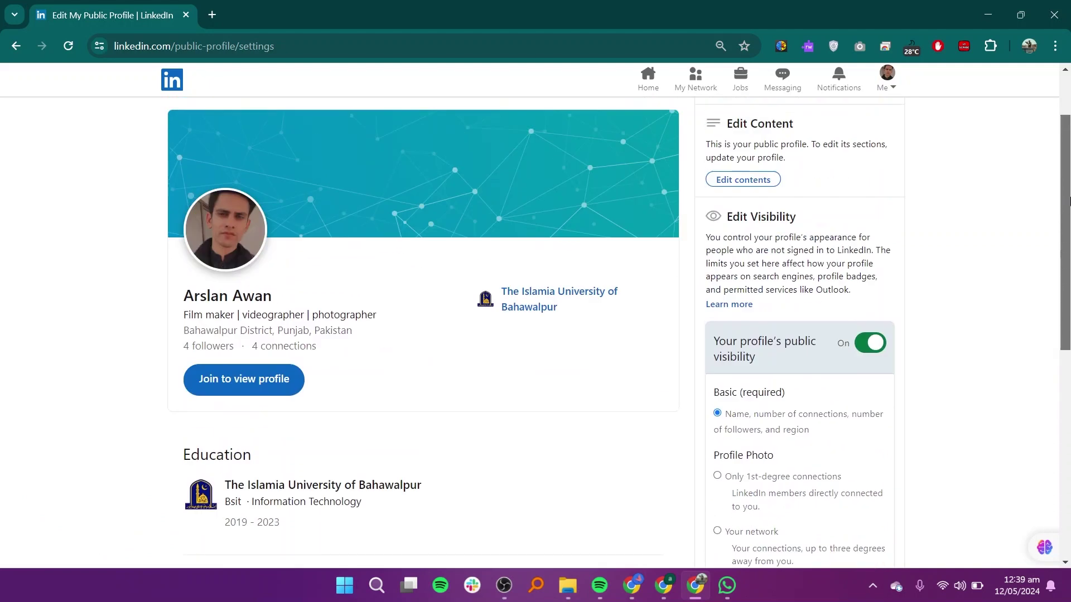